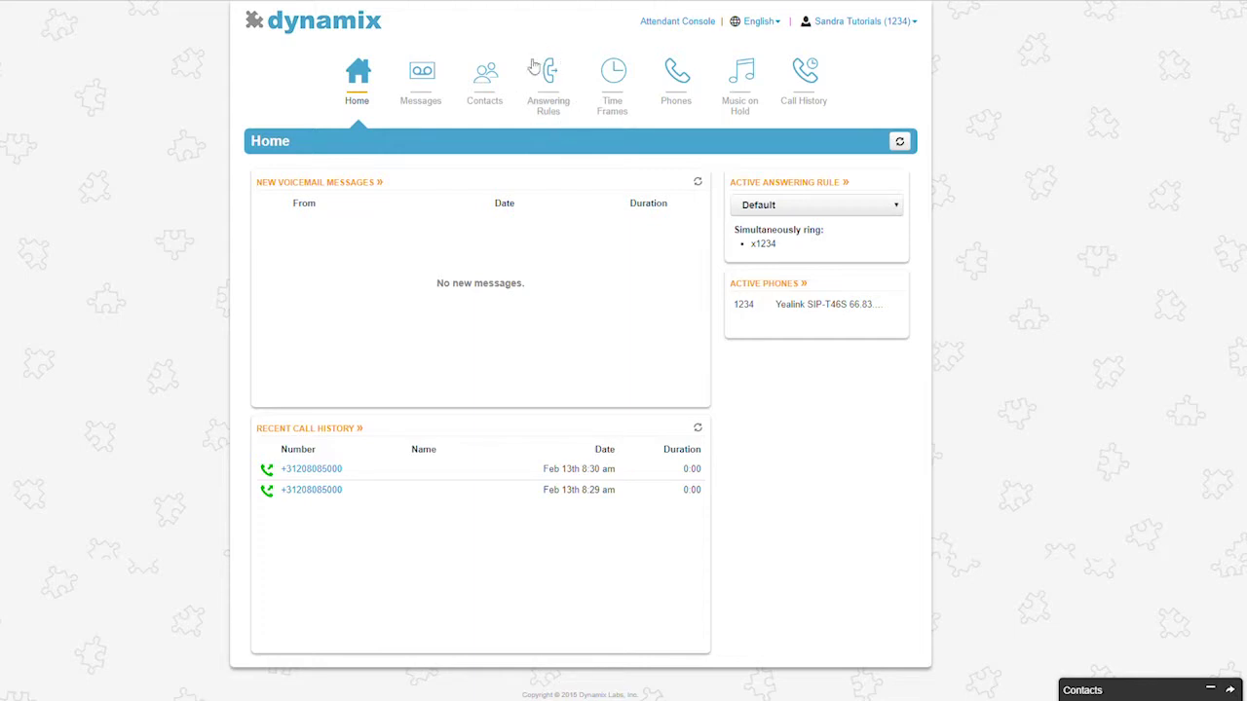
# - Go from the Home dashboard to the Answering Rules page
pyautogui.click(556, 105)
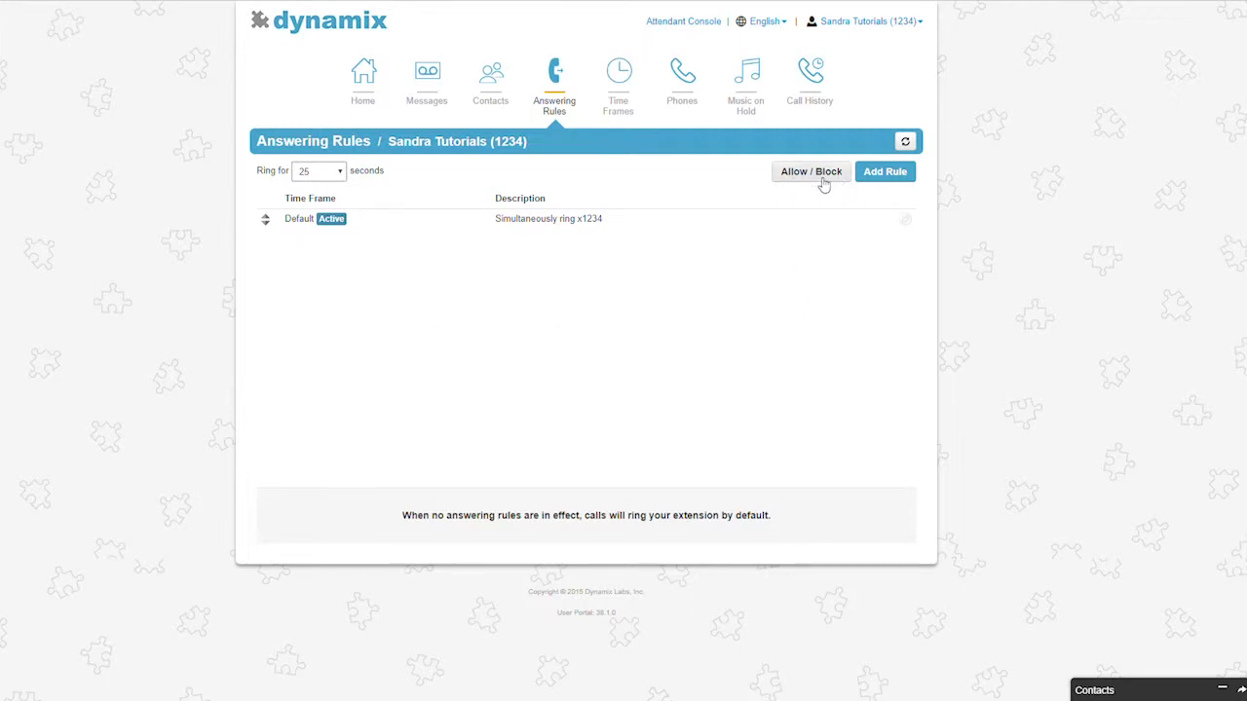
pyautogui.click(818, 177)
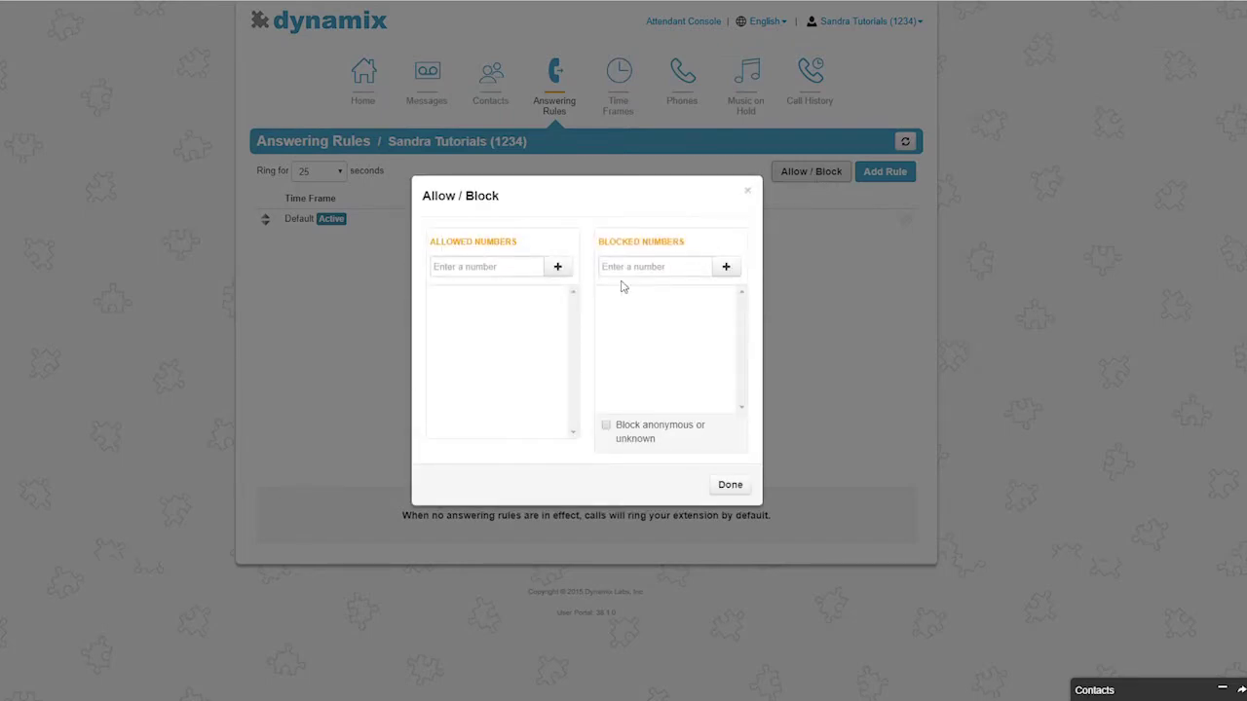
pyautogui.click(526, 274)
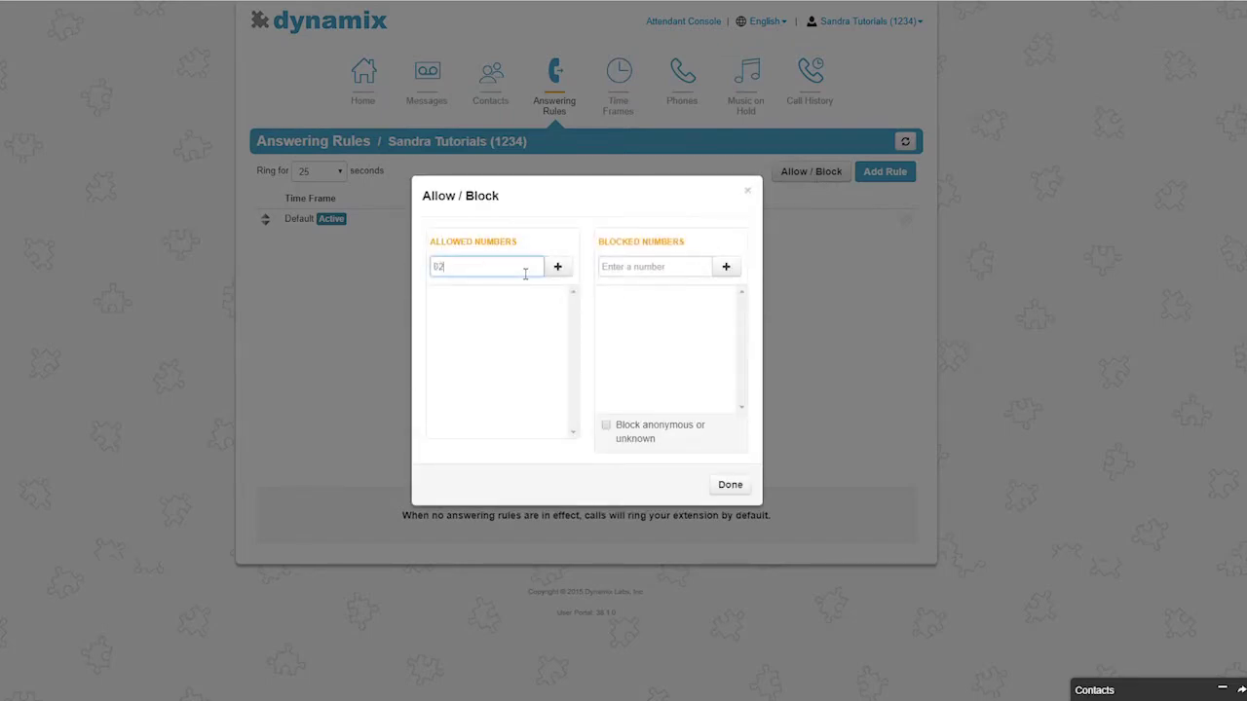
pyautogui.click(558, 270)
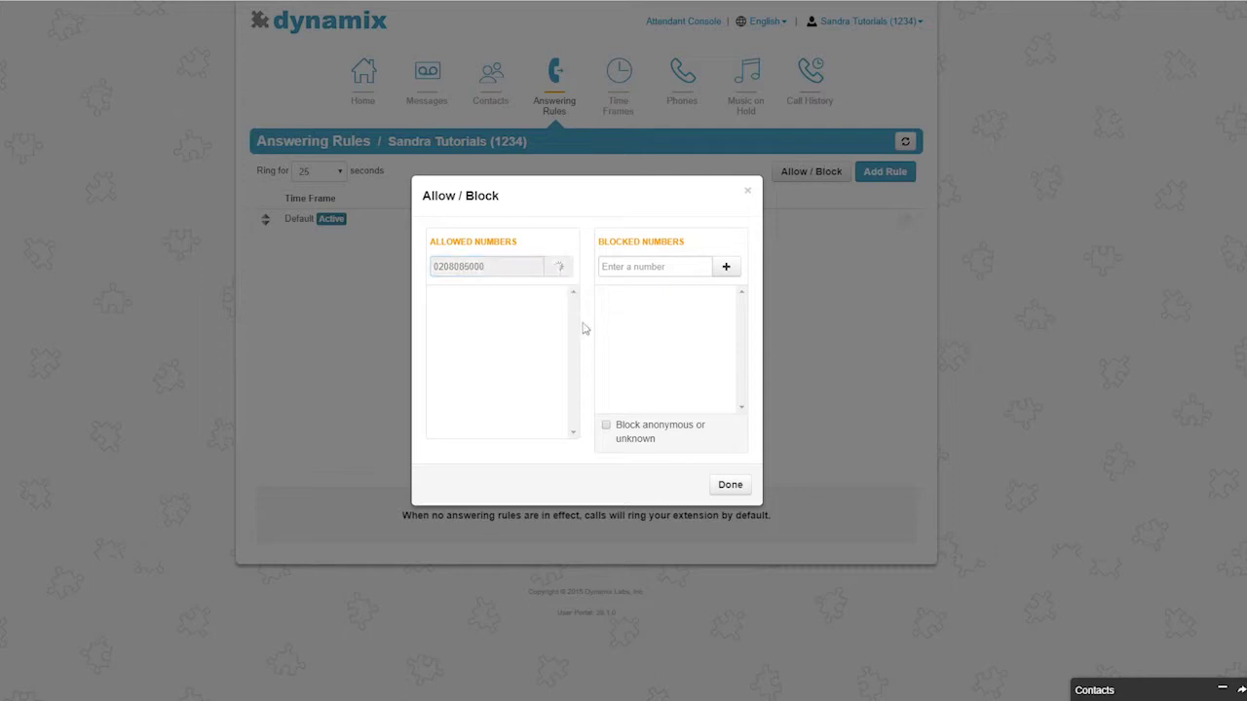
pyautogui.click(608, 427)
pyautogui.click(607, 427)
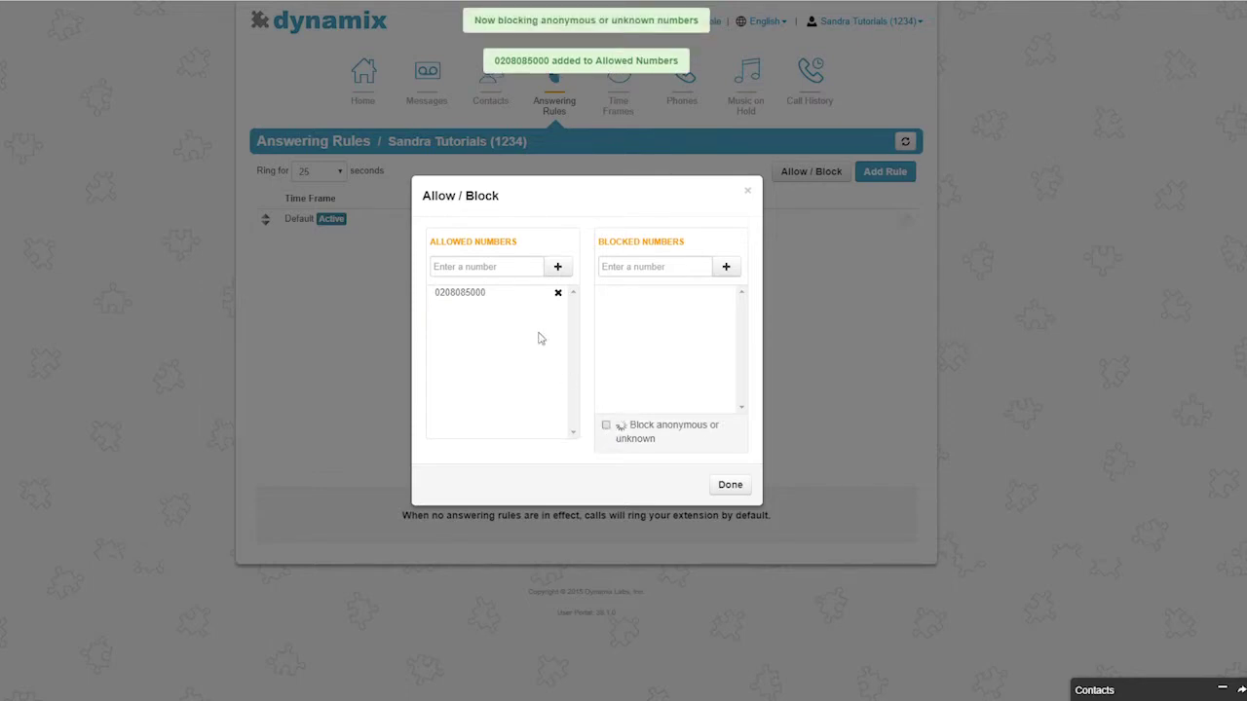
pyautogui.click(559, 295)
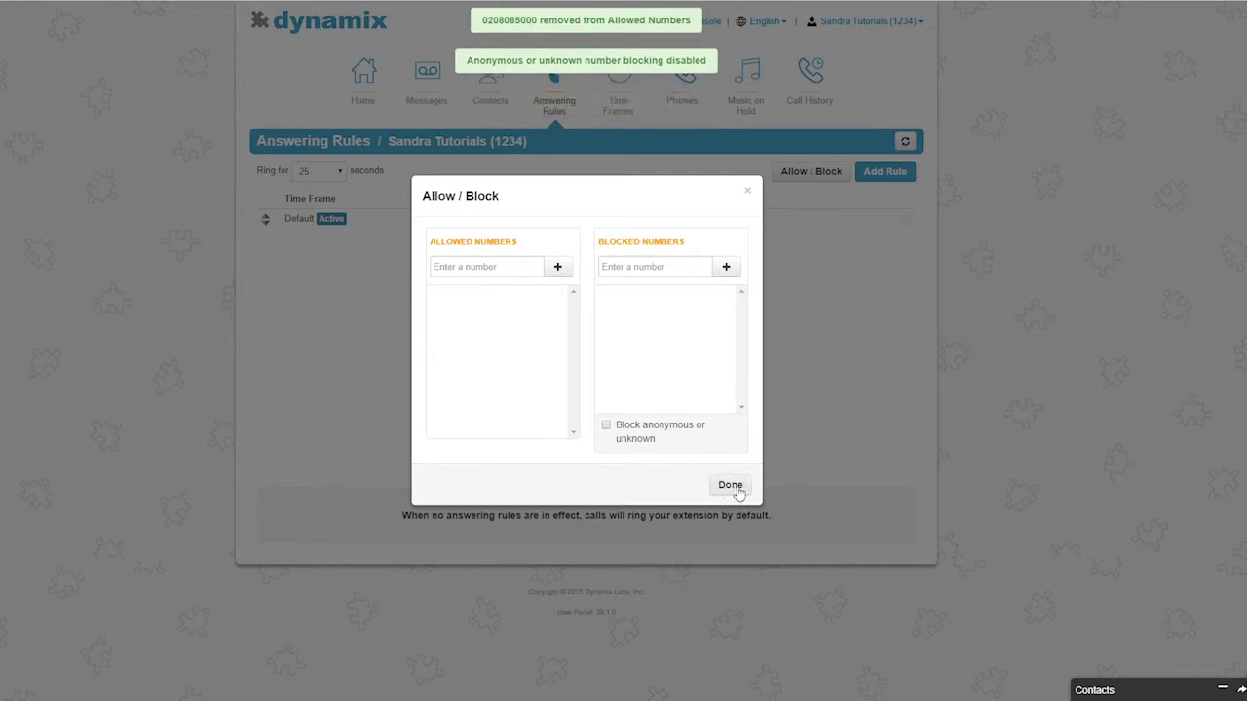
pyautogui.click(733, 486)
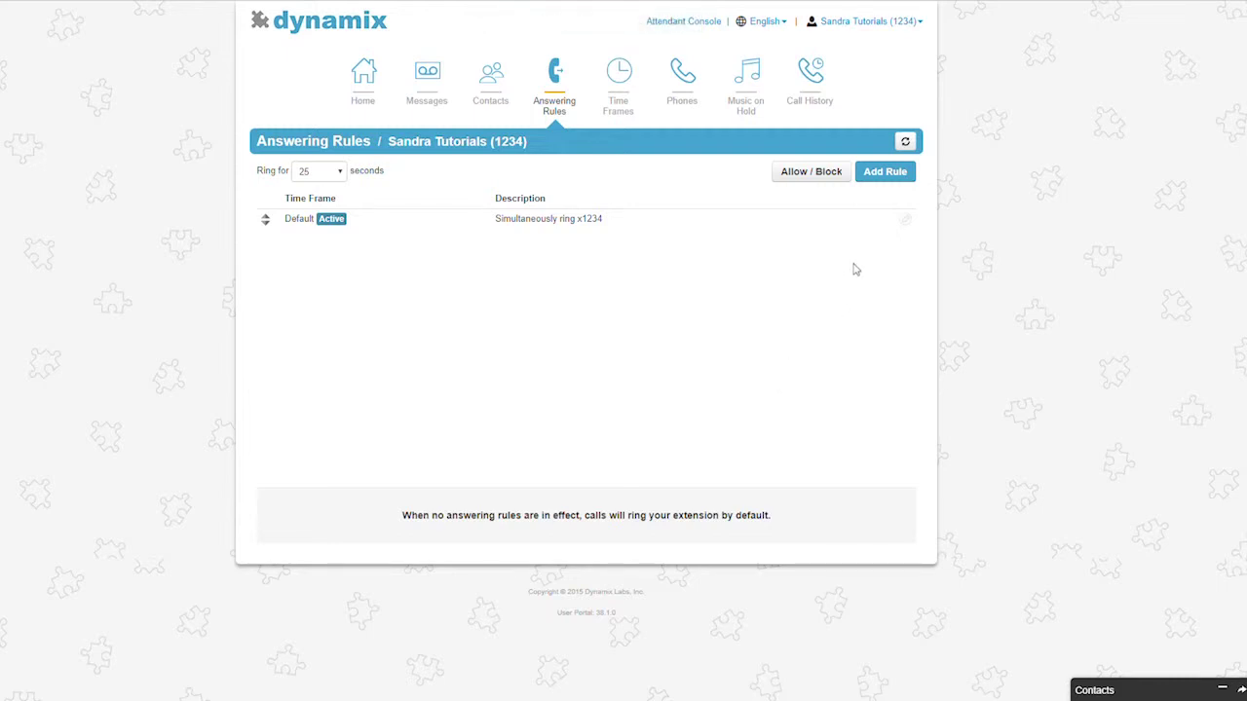
# - Open the Add an Answering Rule dialog for a new Off Hours rule
pyautogui.click(904, 175)
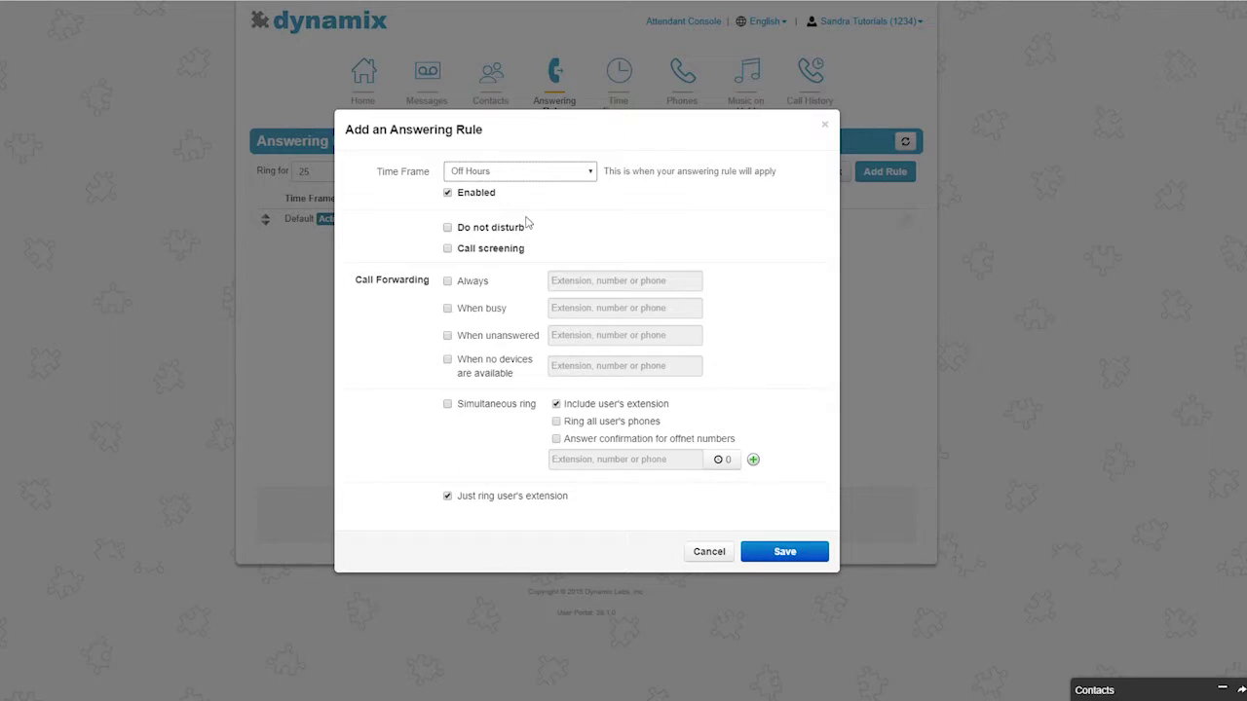
# - Toggle Do not disturb and Call screening on and off, leaving both unticked
pyautogui.click(449, 228)
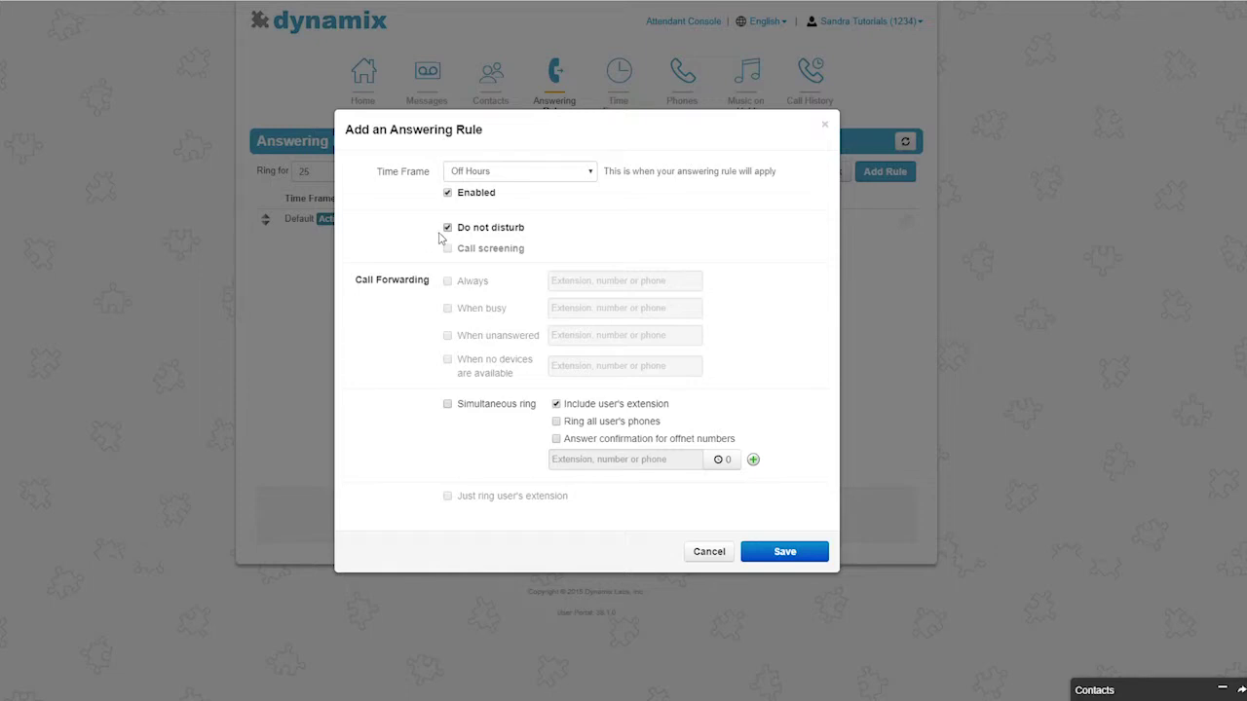
pyautogui.click(448, 228)
pyautogui.click(448, 250)
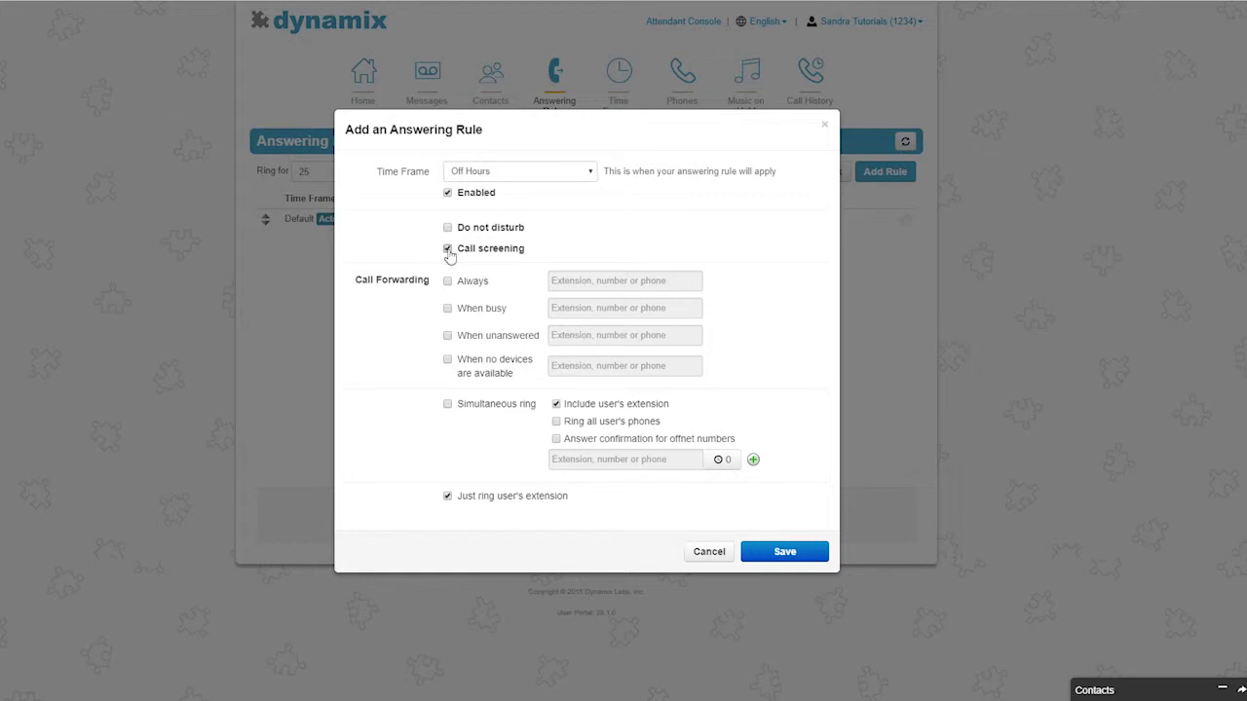
pyautogui.click(448, 250)
# - Try Always and When busy forwarding, then leave only When unanswered forwarding ticked
pyautogui.click(447, 281)
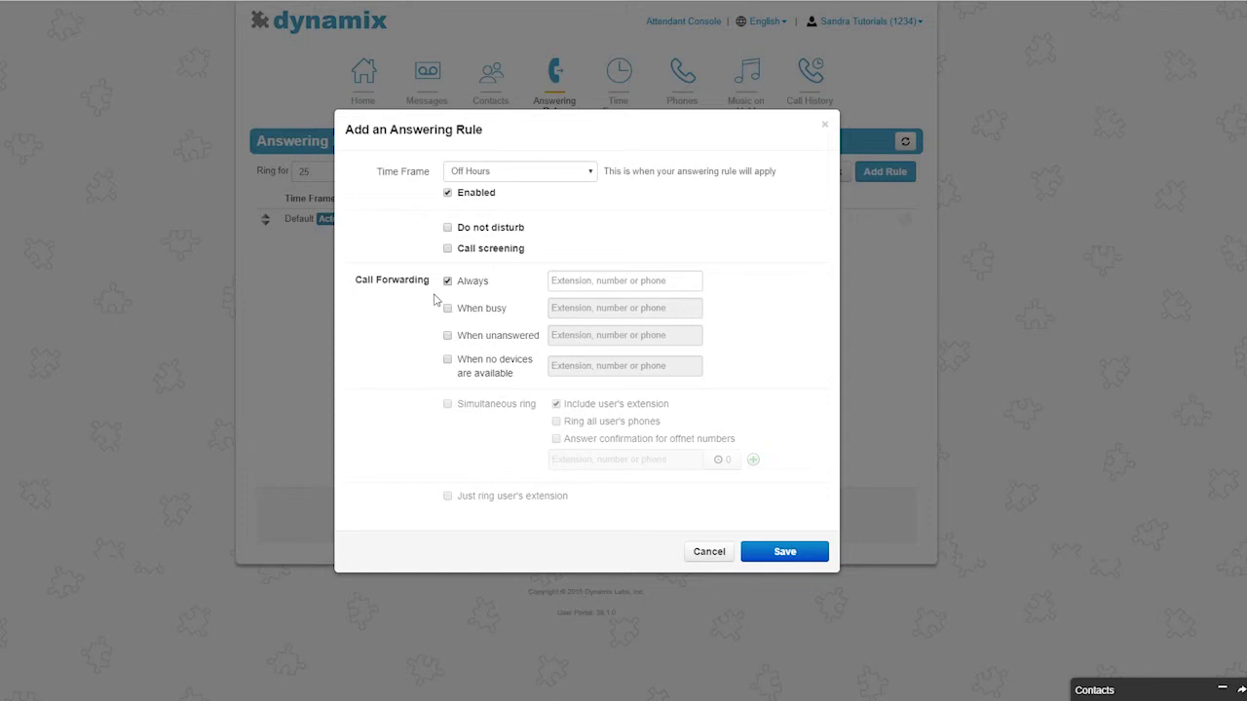
pyautogui.click(448, 282)
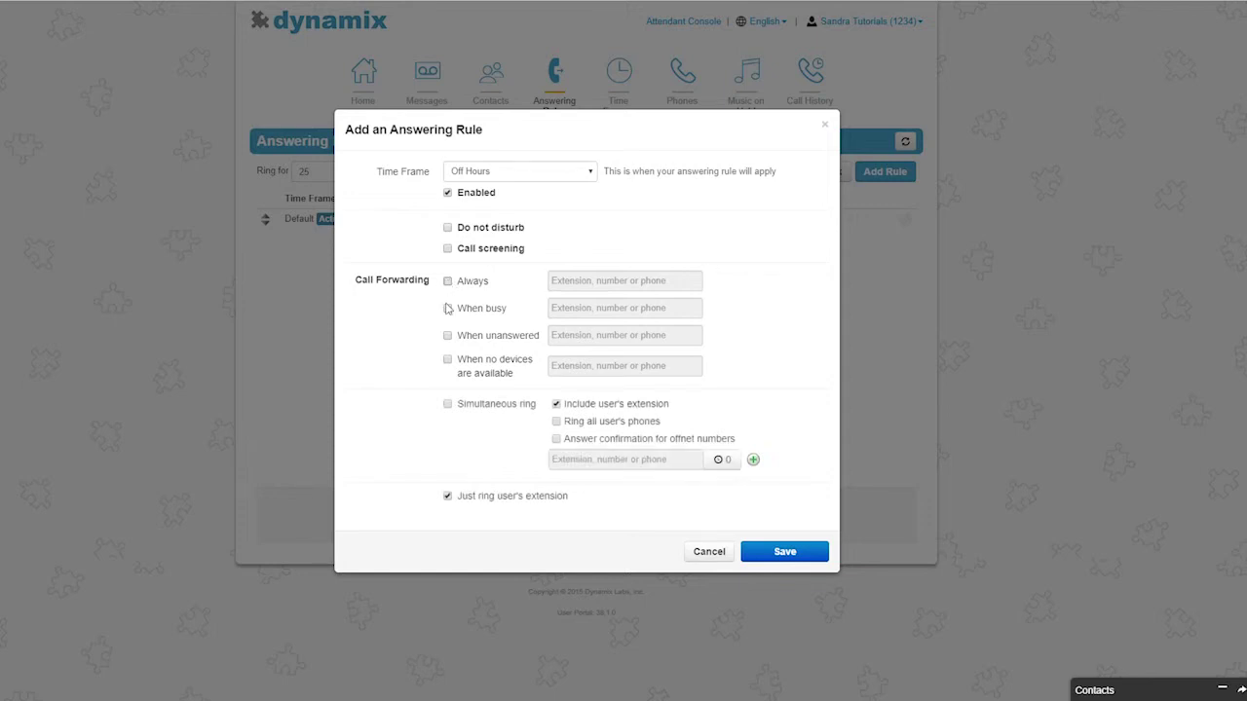
pyautogui.click(447, 308)
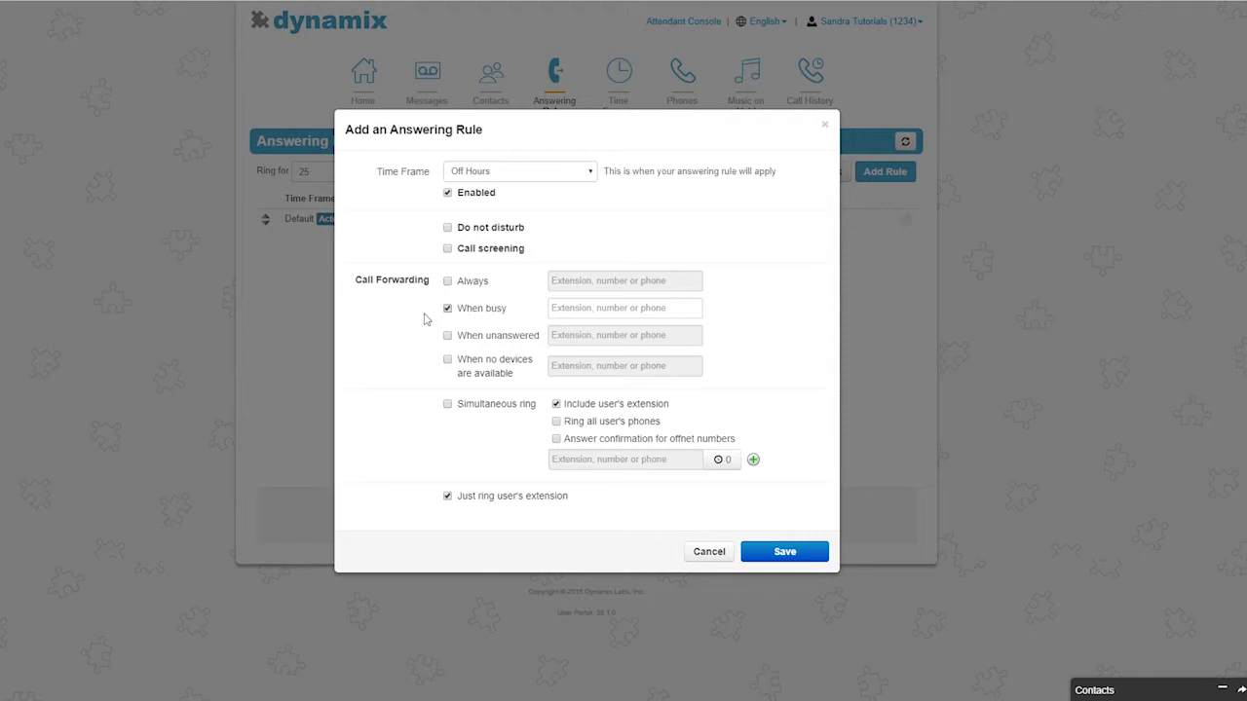
pyautogui.click(447, 308)
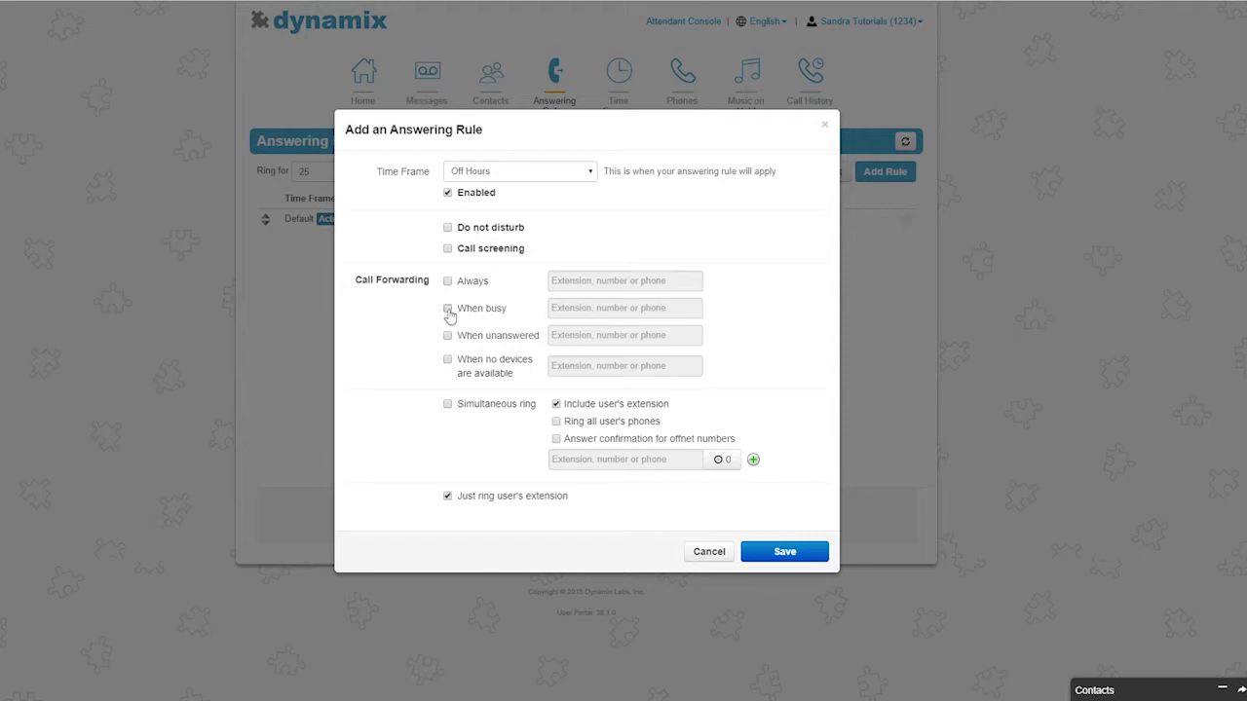
pyautogui.click(447, 336)
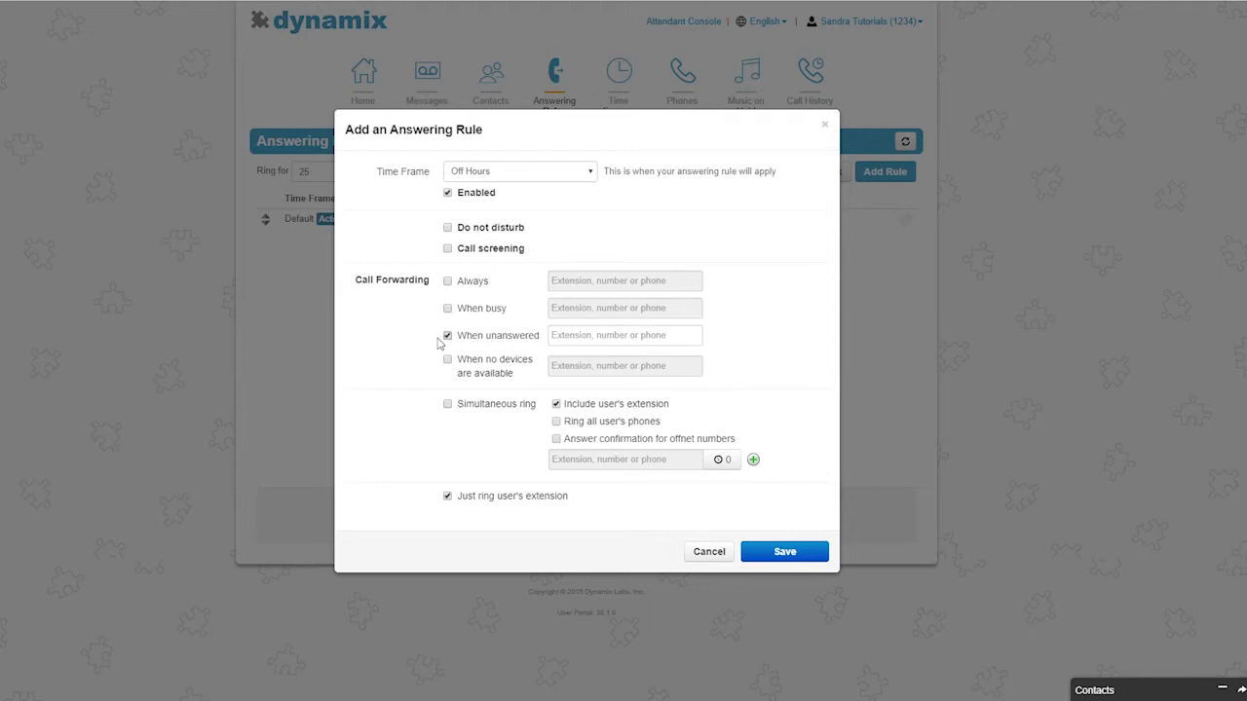
# - Untick When unanswered and try When no devices are available and Always, leaving forwarding unticked
pyautogui.click(447, 335)
pyautogui.click(448, 361)
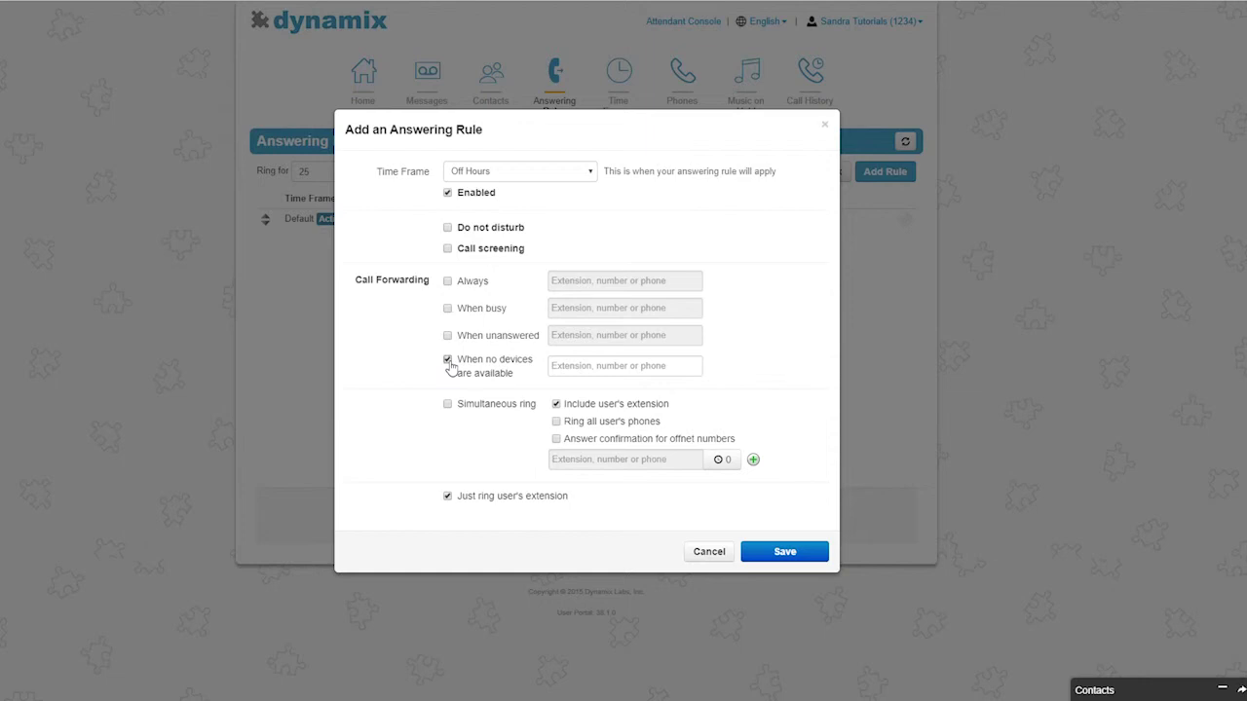
pyautogui.click(448, 361)
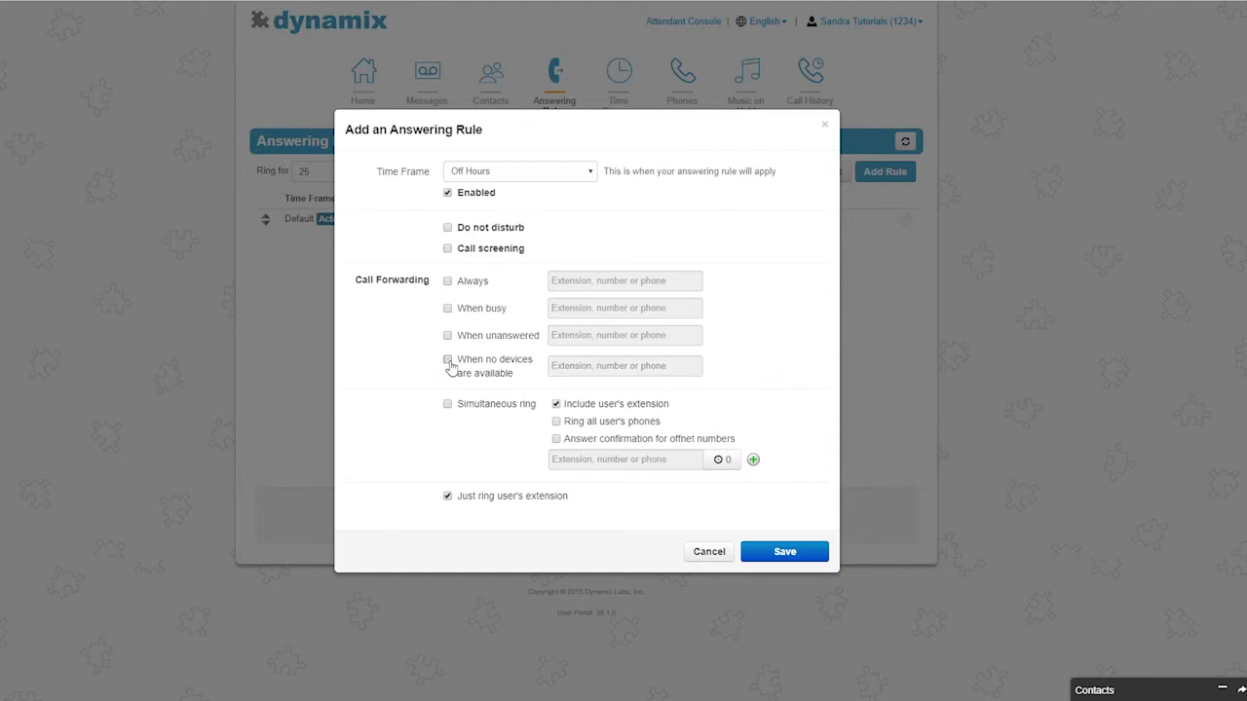
pyautogui.click(448, 282)
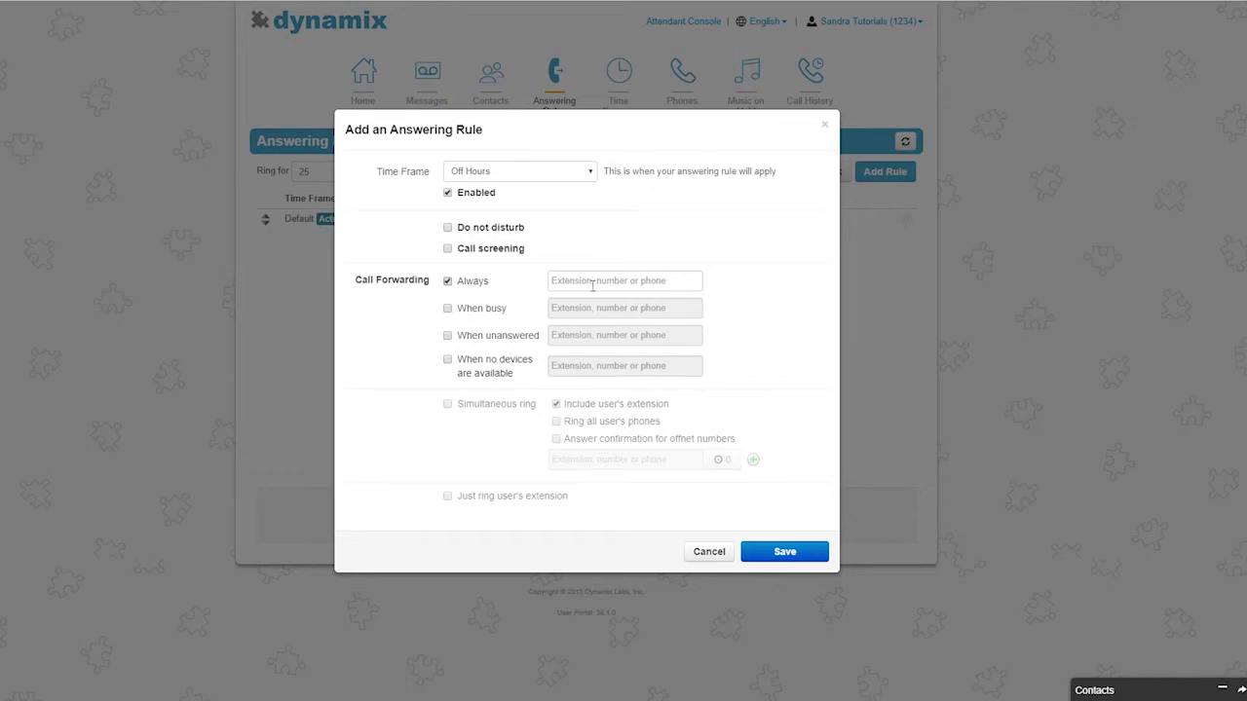
pyautogui.click(448, 282)
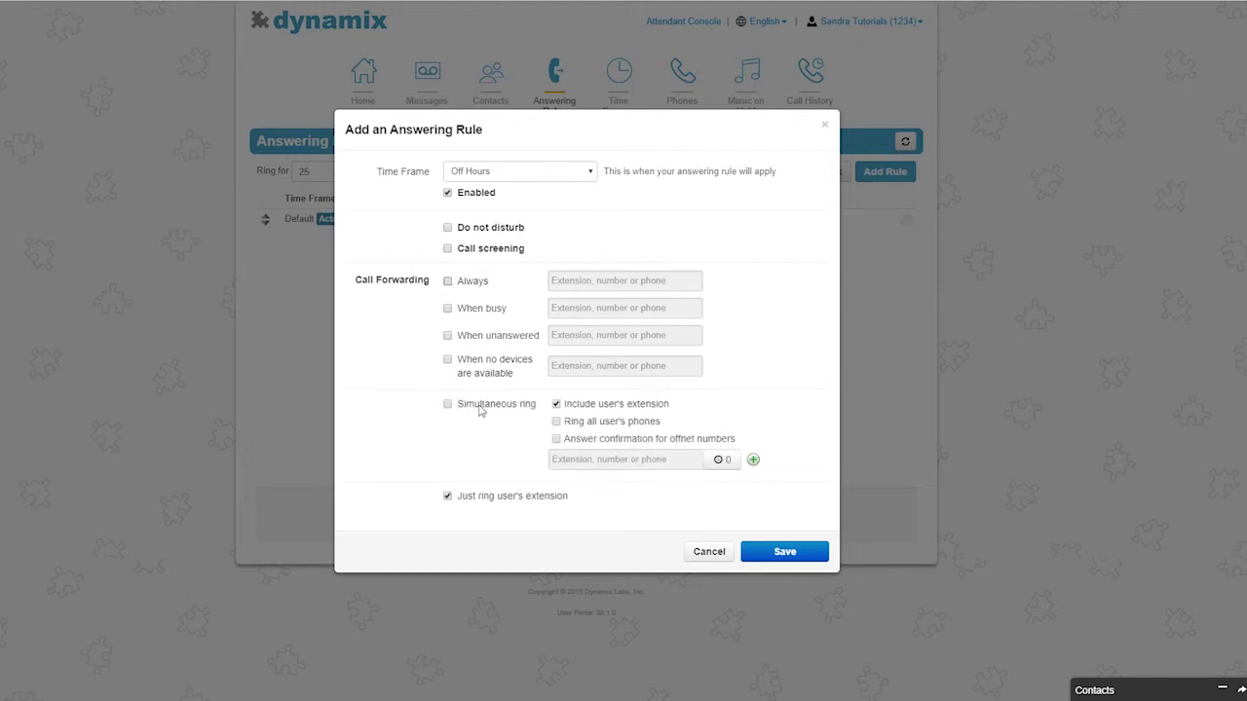
# - Enable Simultaneous ring of all user's phones with answer confirmation, adjust ring delay, and add a second row
pyautogui.click(448, 405)
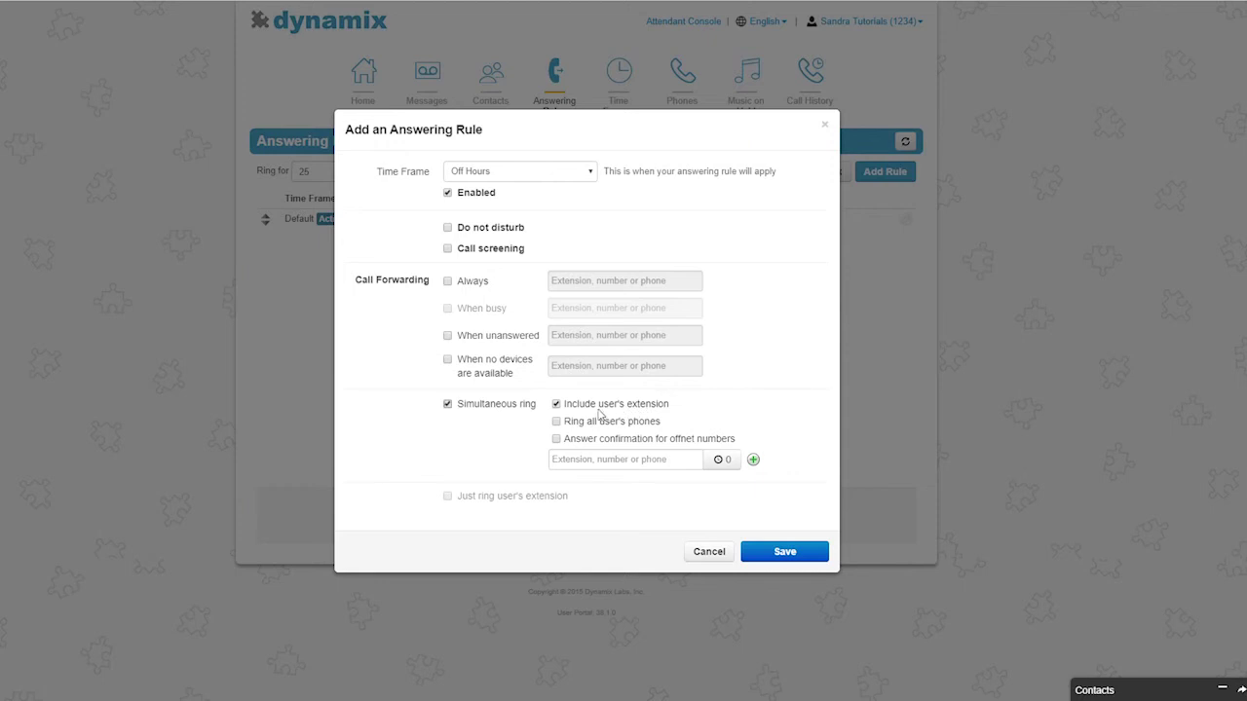
pyautogui.click(556, 422)
pyautogui.click(557, 441)
pyautogui.click(721, 460)
pyautogui.moveTo(693, 497)
pyautogui.mouseDown()
pyautogui.moveTo(695, 427)
pyautogui.moveTo(689, 495)
pyautogui.mouseUp()
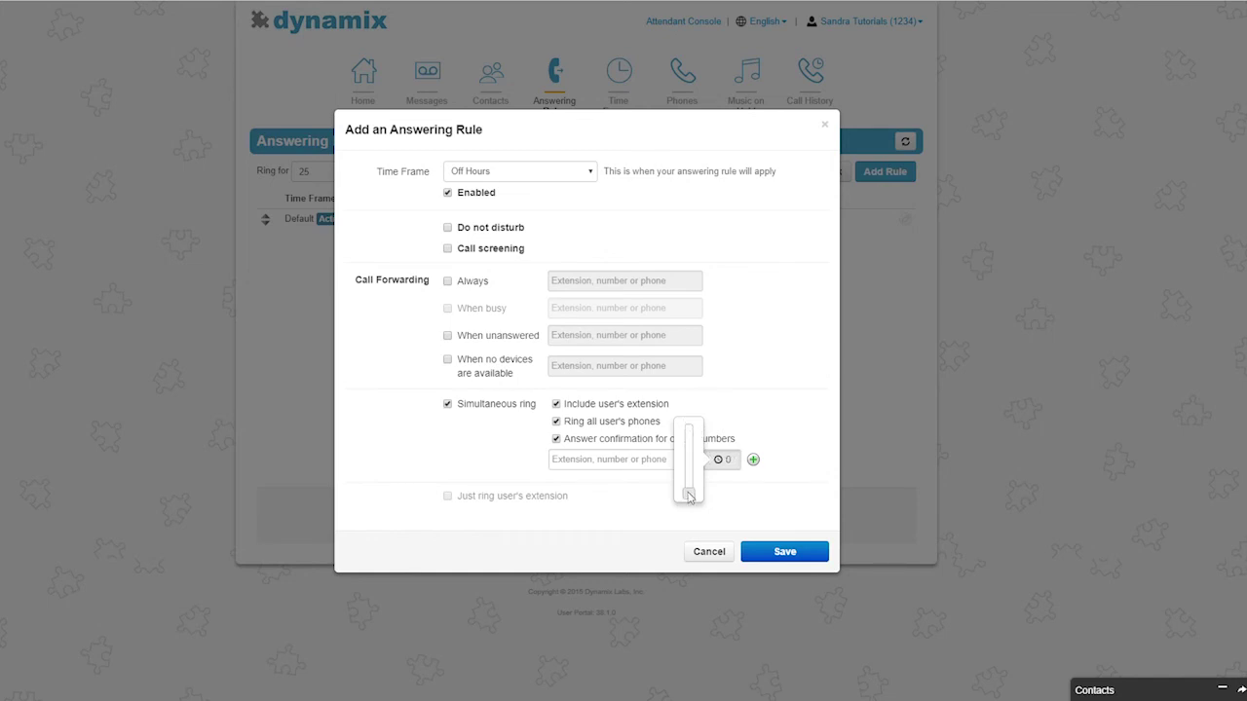
pyautogui.click(753, 460)
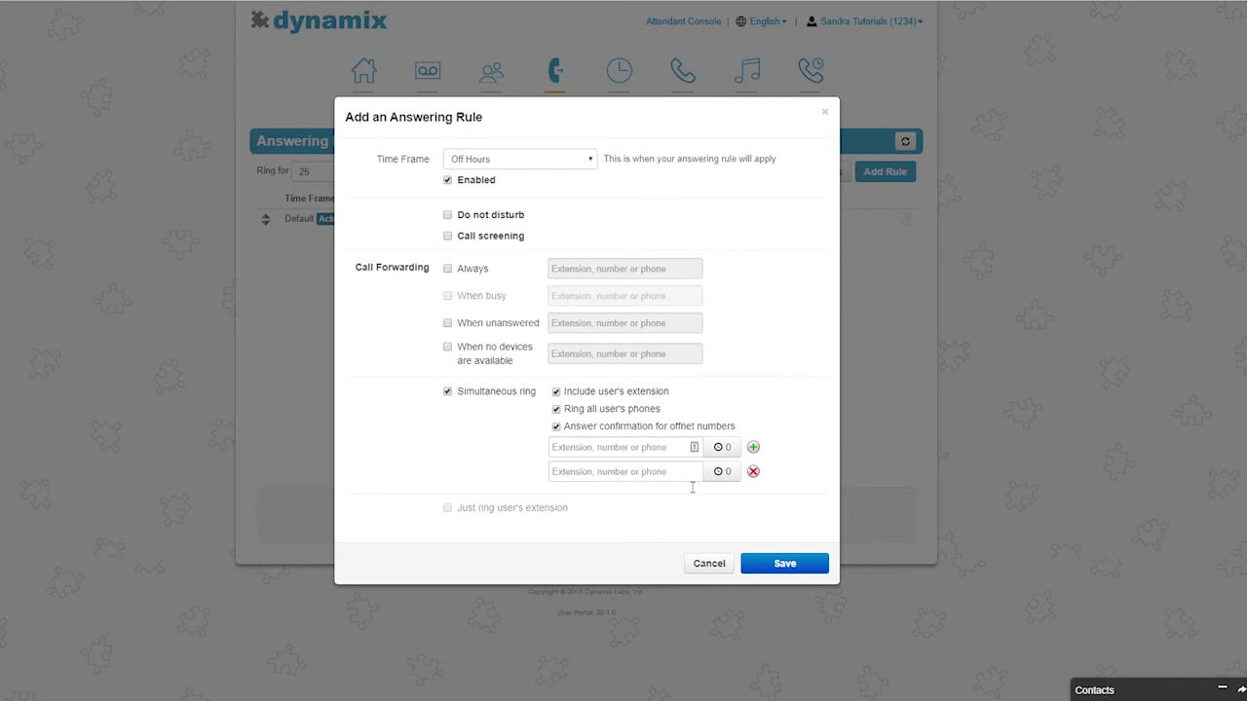
# - Turn off Simultaneous ring and select Just ring user's extension
pyautogui.click(447, 391)
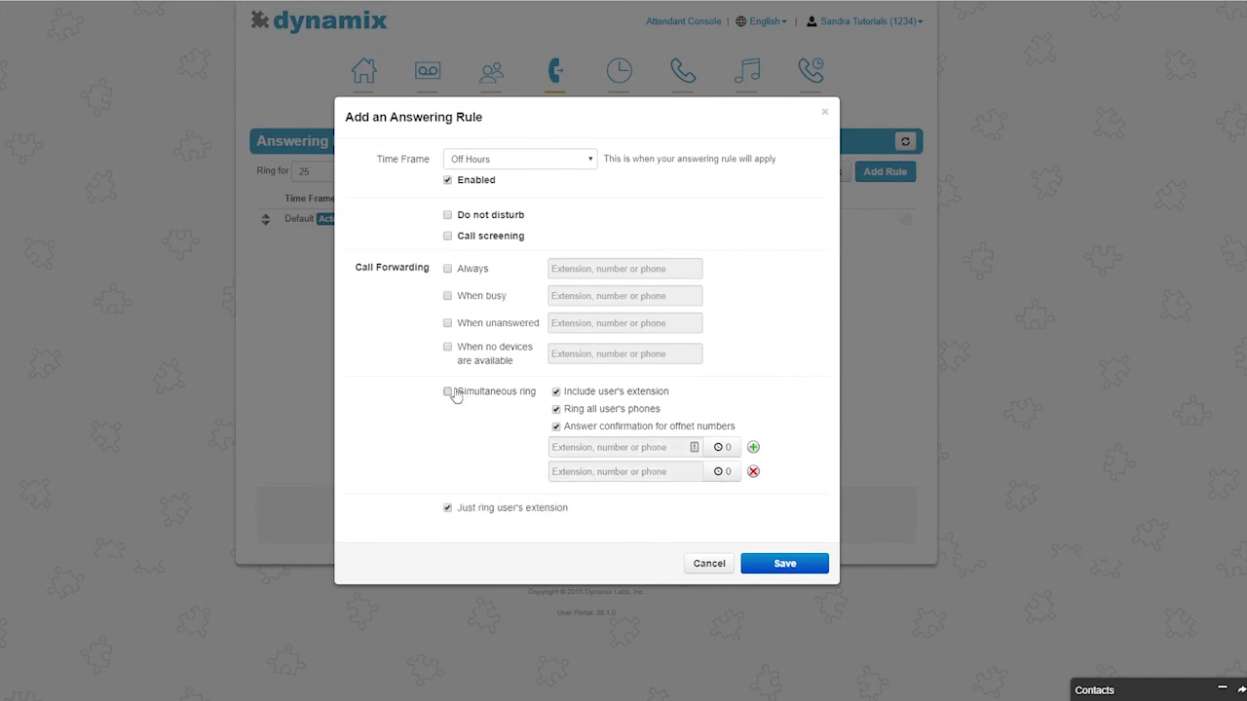
pyautogui.click(447, 508)
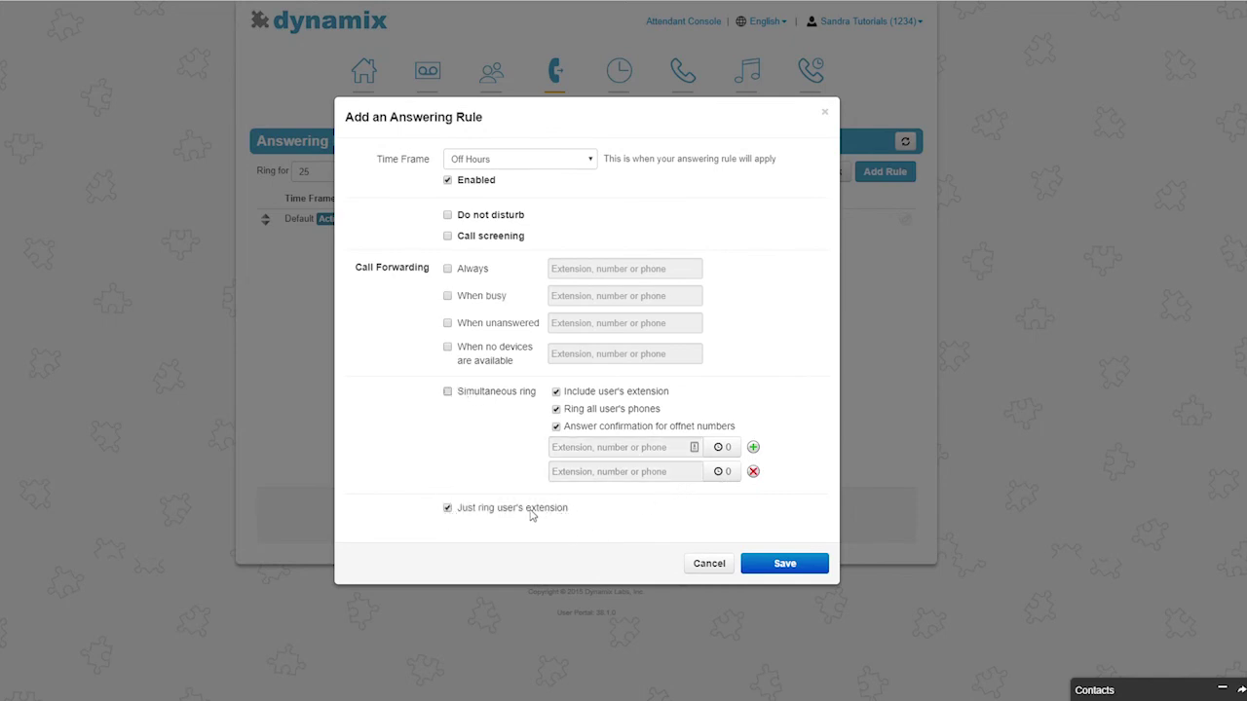